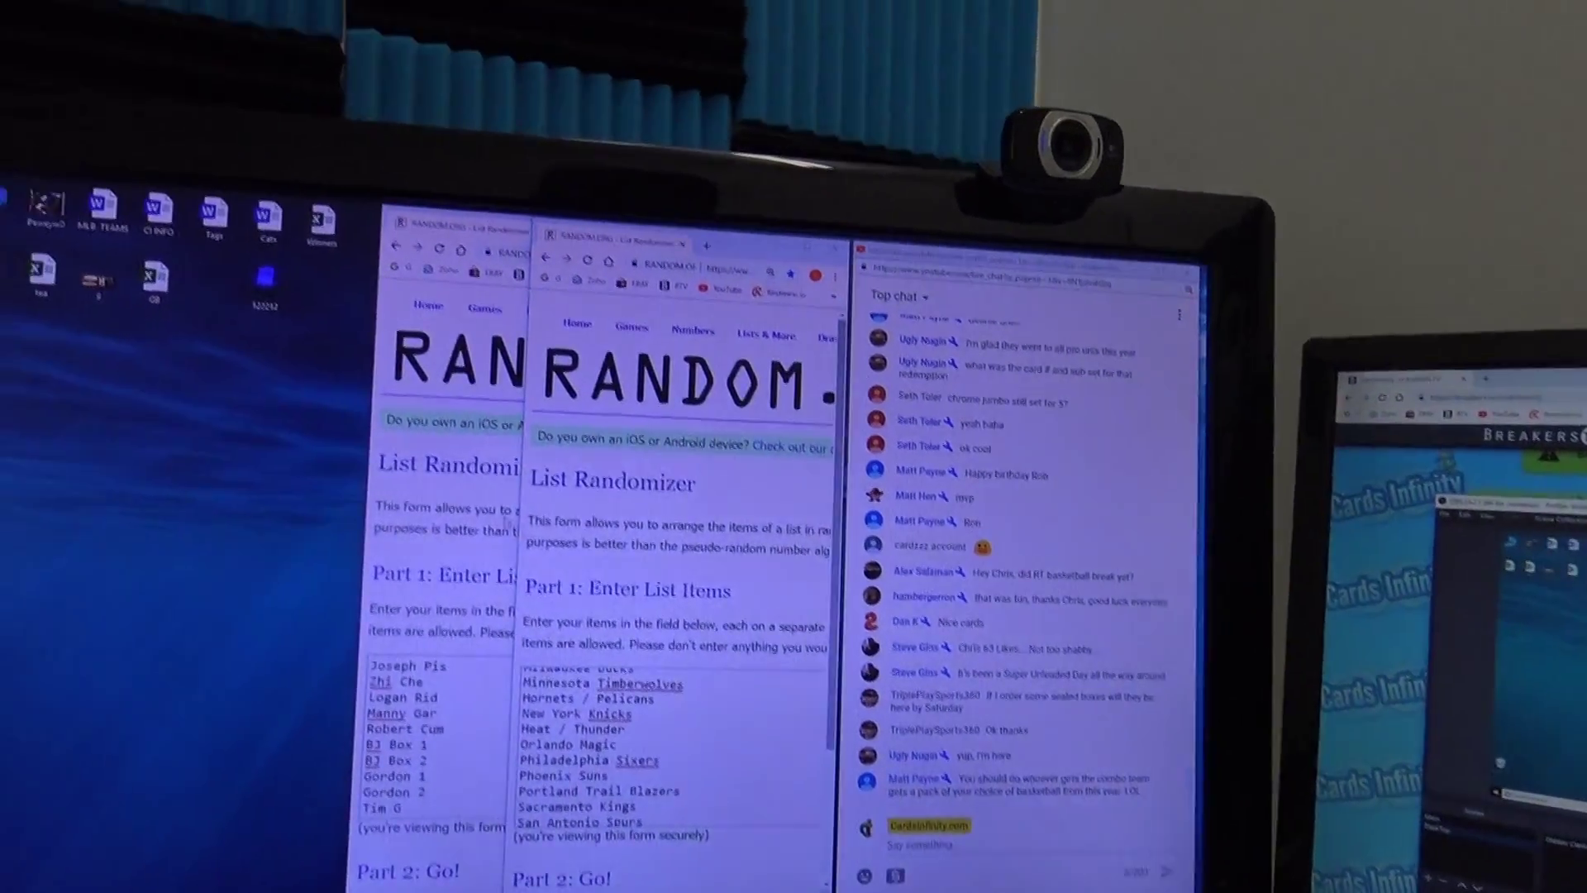
Step: Randomize the 28 participant names until the count reads 9 times, then switch to the NBA team form
{"action": "left_click", "coordinate": [397, 558]}
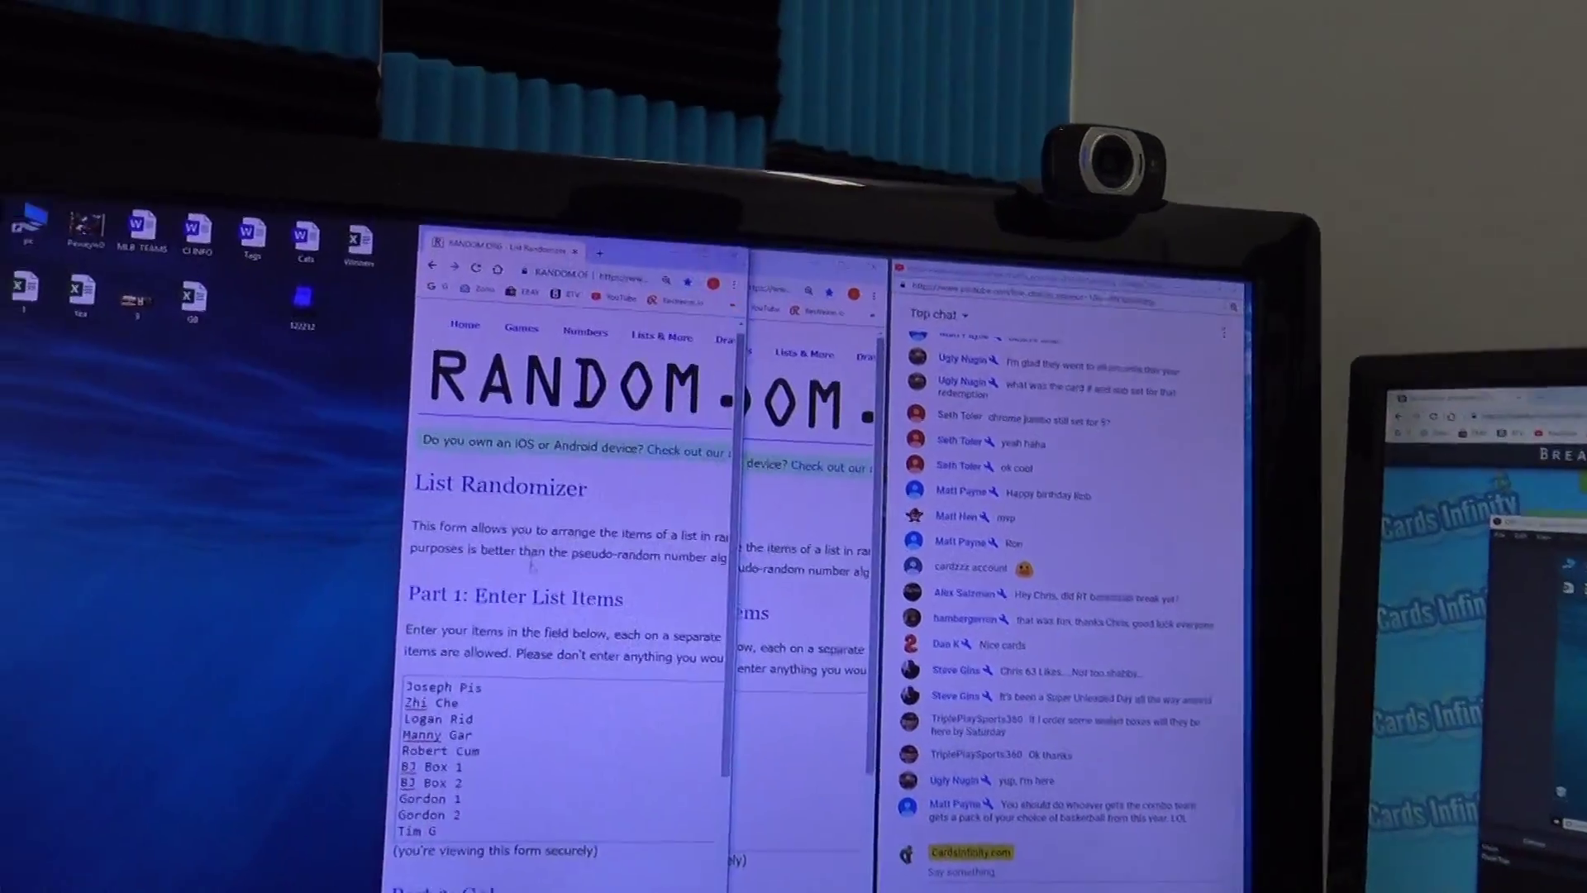
{"action": "scroll", "coordinate": [509, 744], "scroll_direction": "down", "scroll_amount": 3}
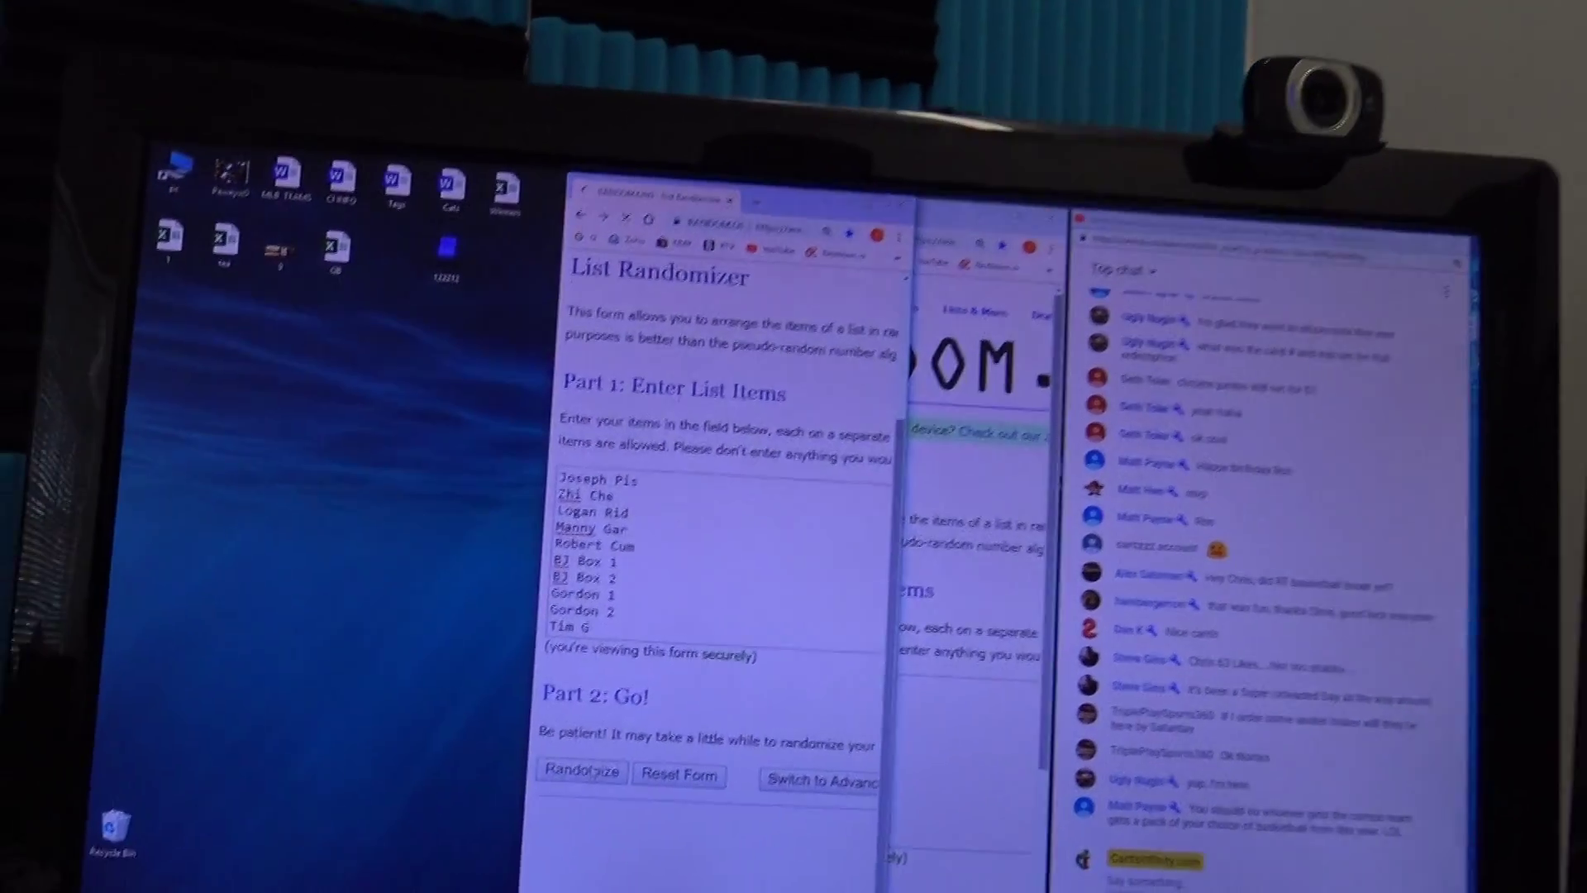
{"action": "left_click", "coordinate": [503, 823]}
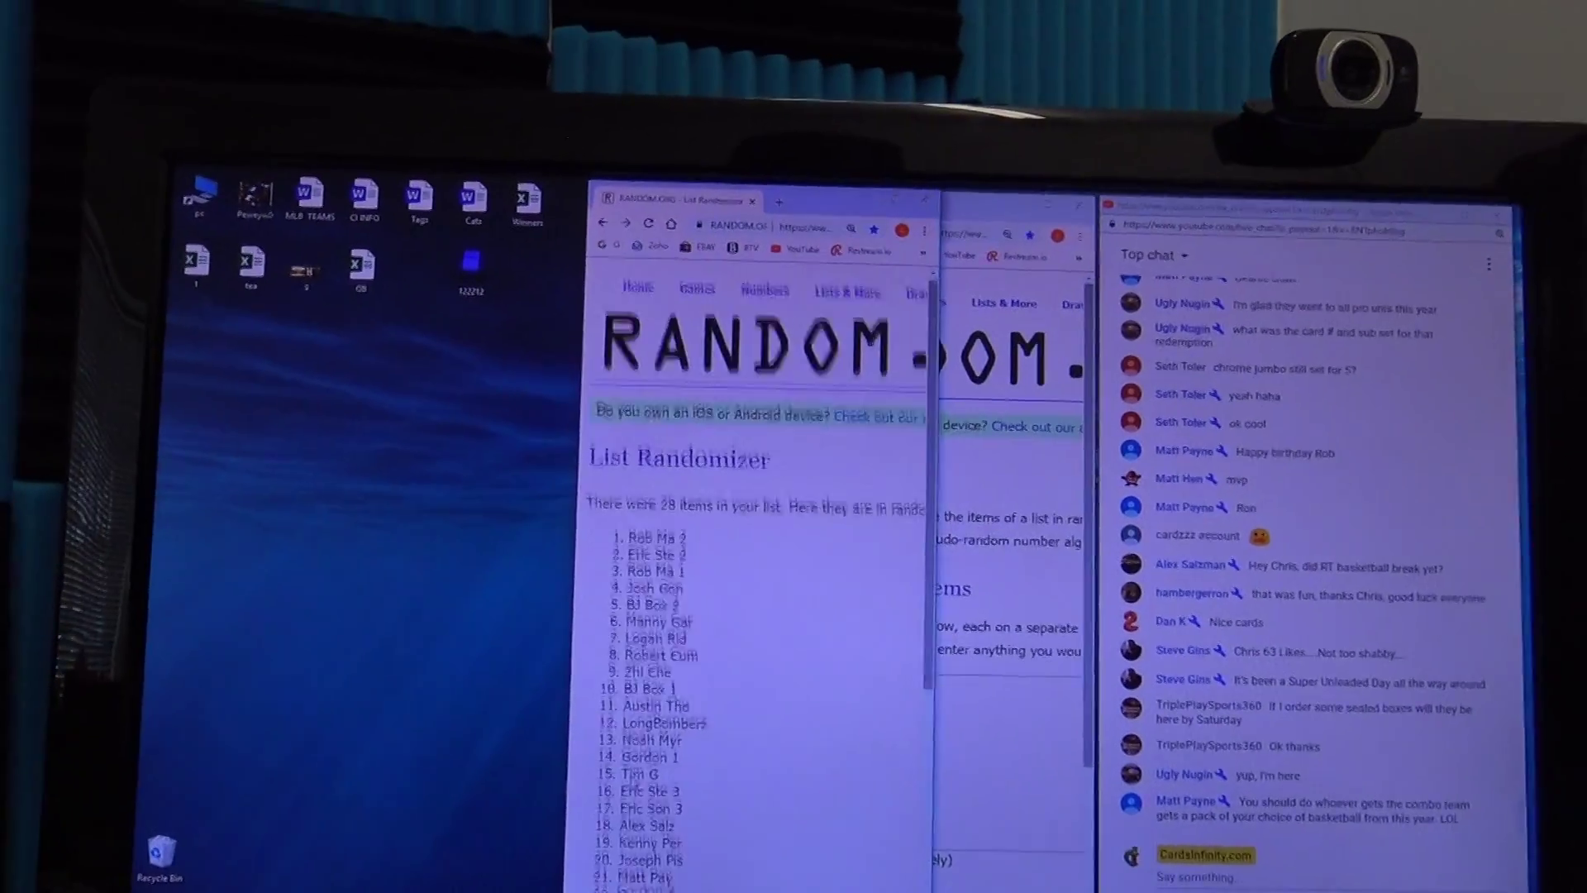
{"action": "scroll", "coordinate": [509, 745], "scroll_direction": "down", "scroll_amount": 10}
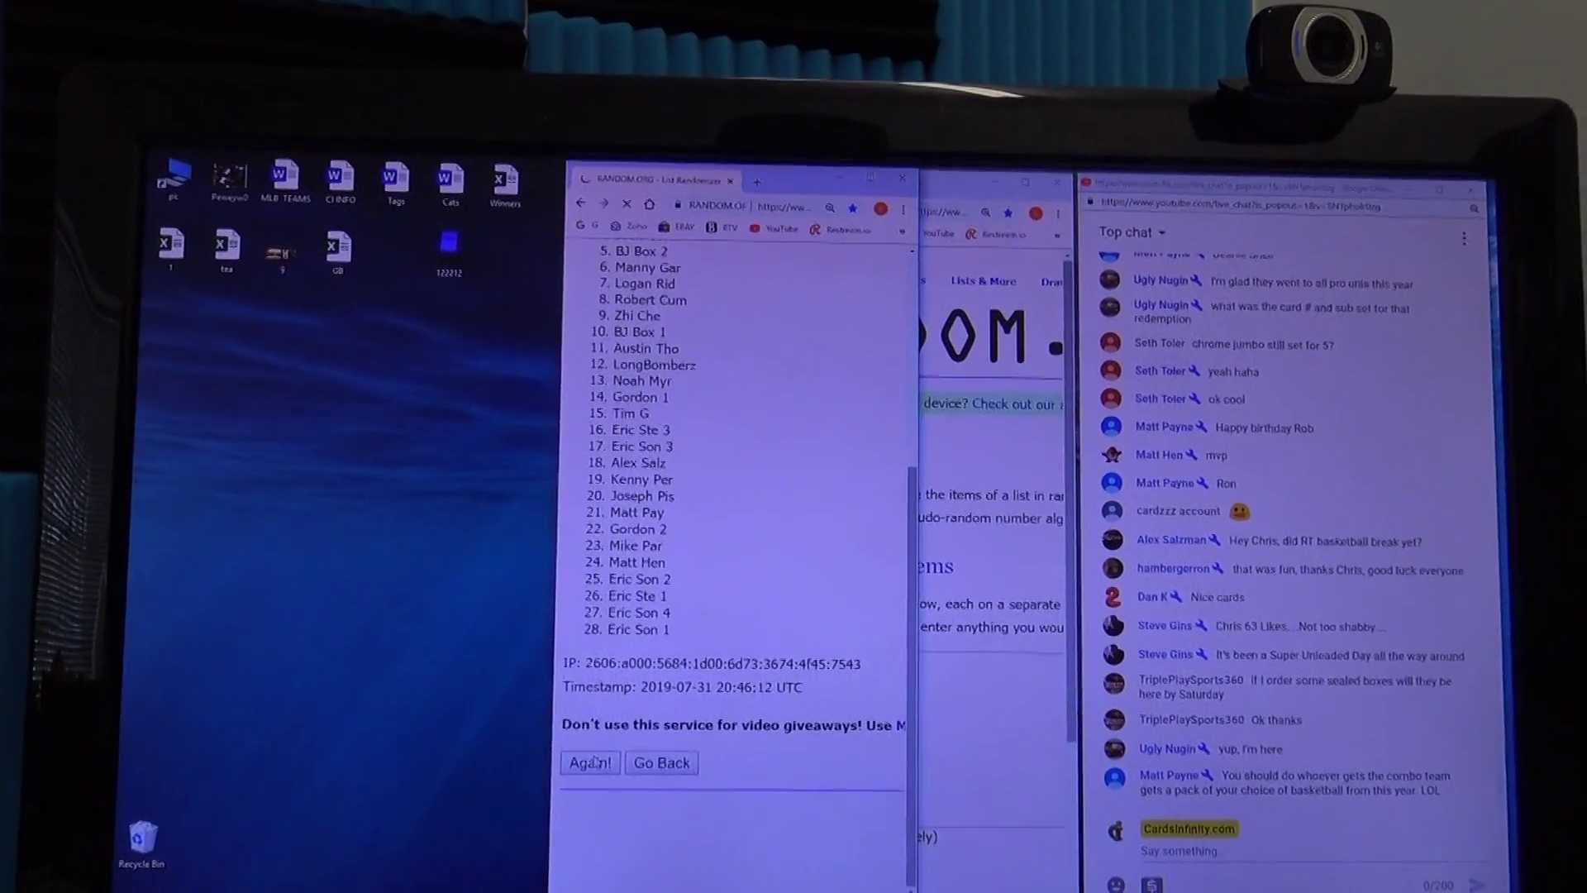
{"action": "left_click", "coordinate": [621, 790]}
{"action": "scroll", "coordinate": [610, 707], "scroll_direction": "down", "scroll_amount": 10}
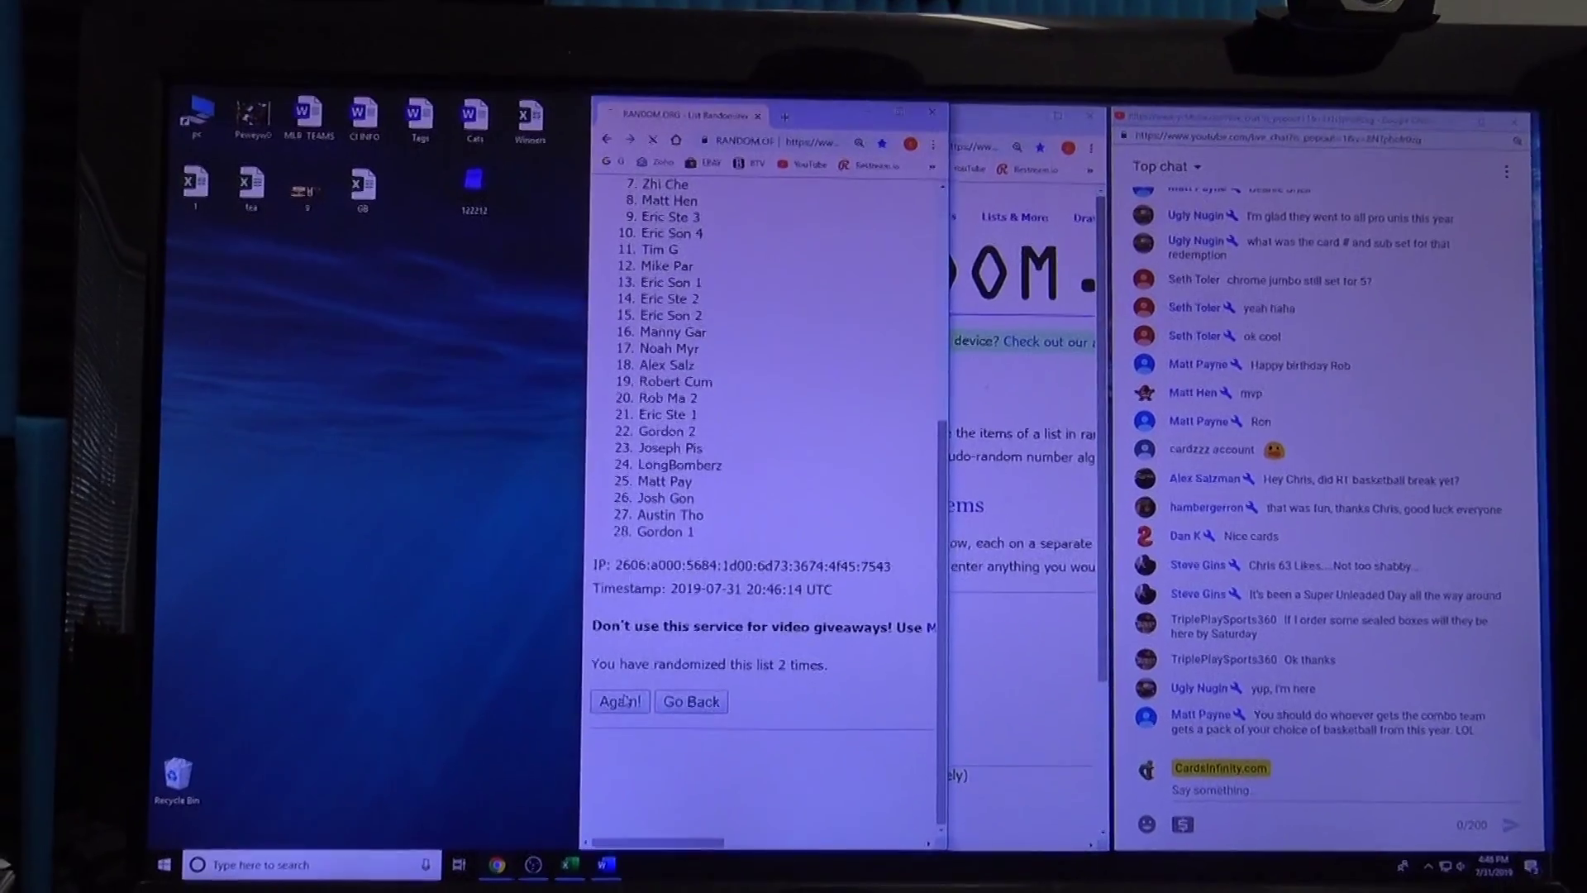
{"action": "left_click", "coordinate": [632, 674]}
{"action": "left_click", "coordinate": [633, 675]}
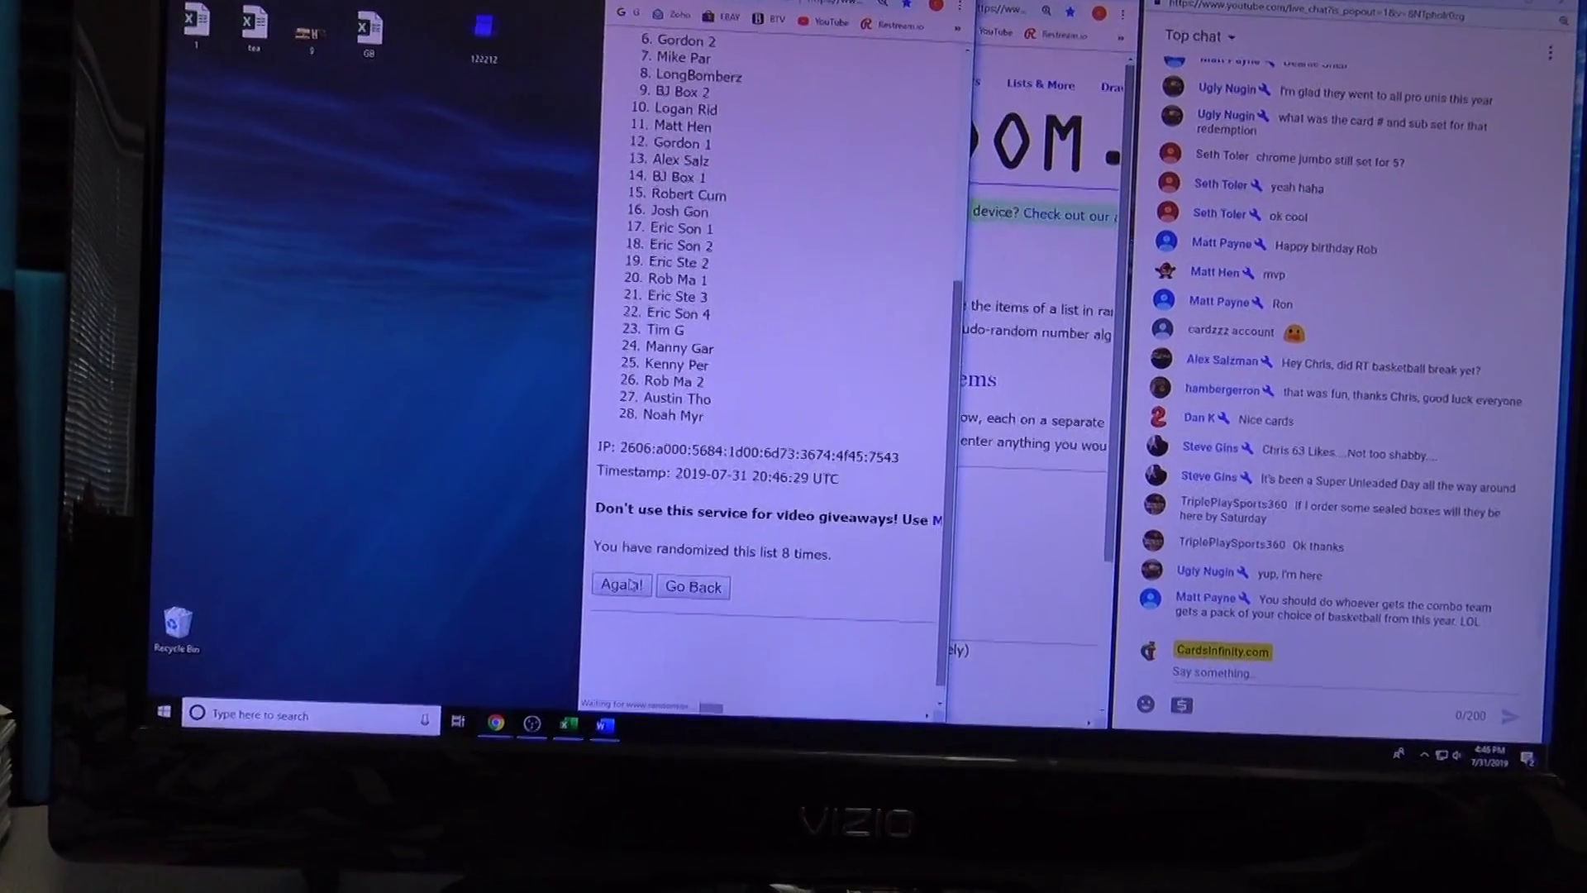
{"action": "left_click", "coordinate": [624, 586]}
{"action": "scroll", "coordinate": [681, 495], "scroll_direction": "down", "scroll_amount": 2}
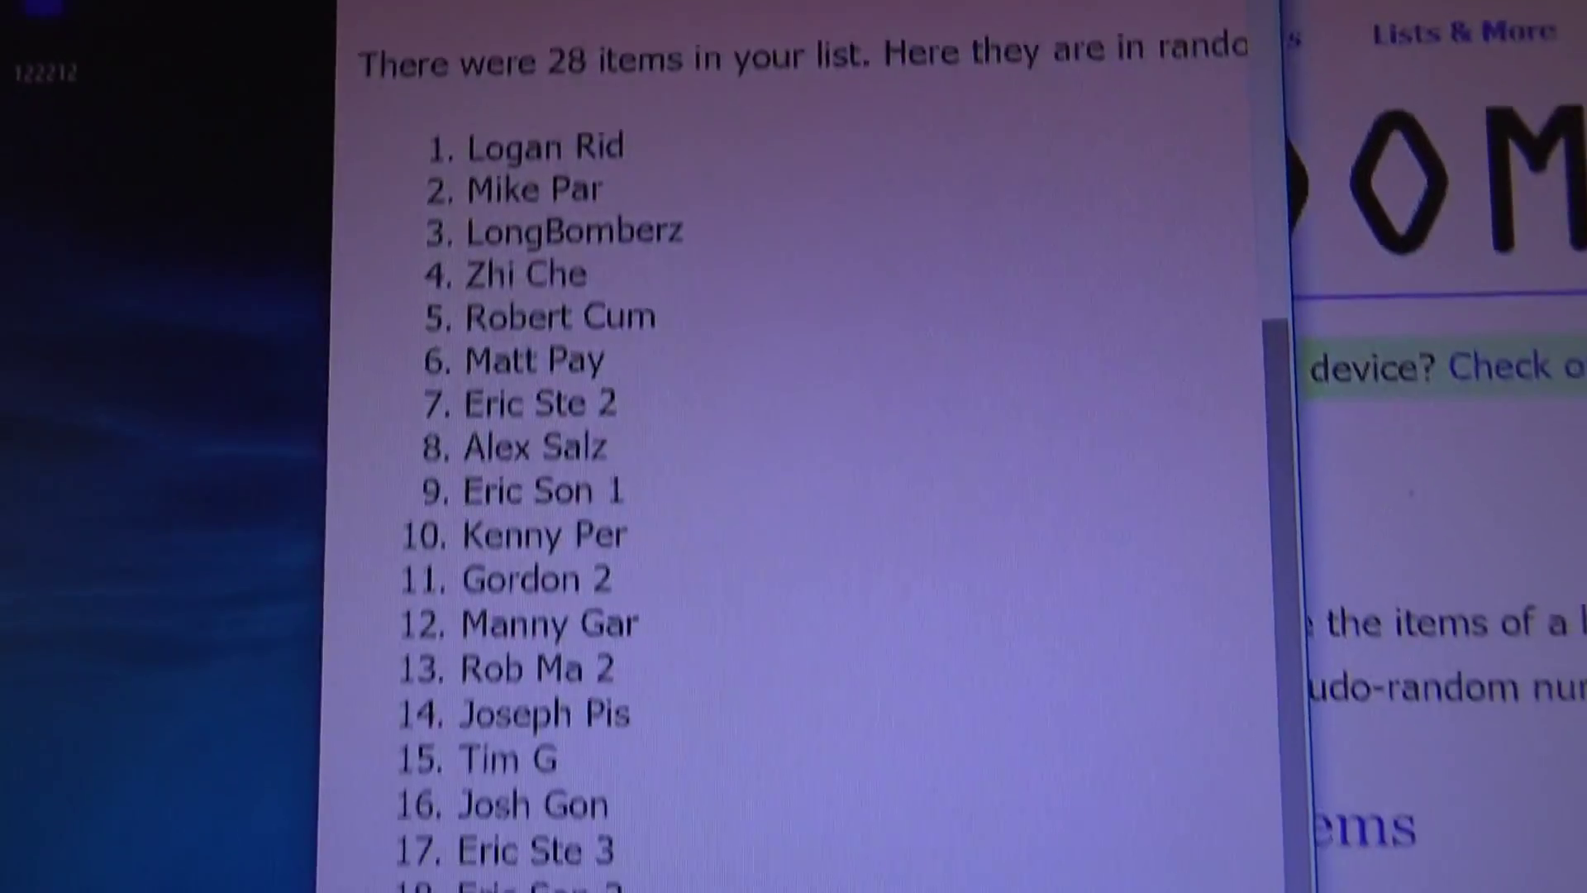
{"action": "scroll", "coordinate": [626, 497], "scroll_direction": "down", "scroll_amount": 3}
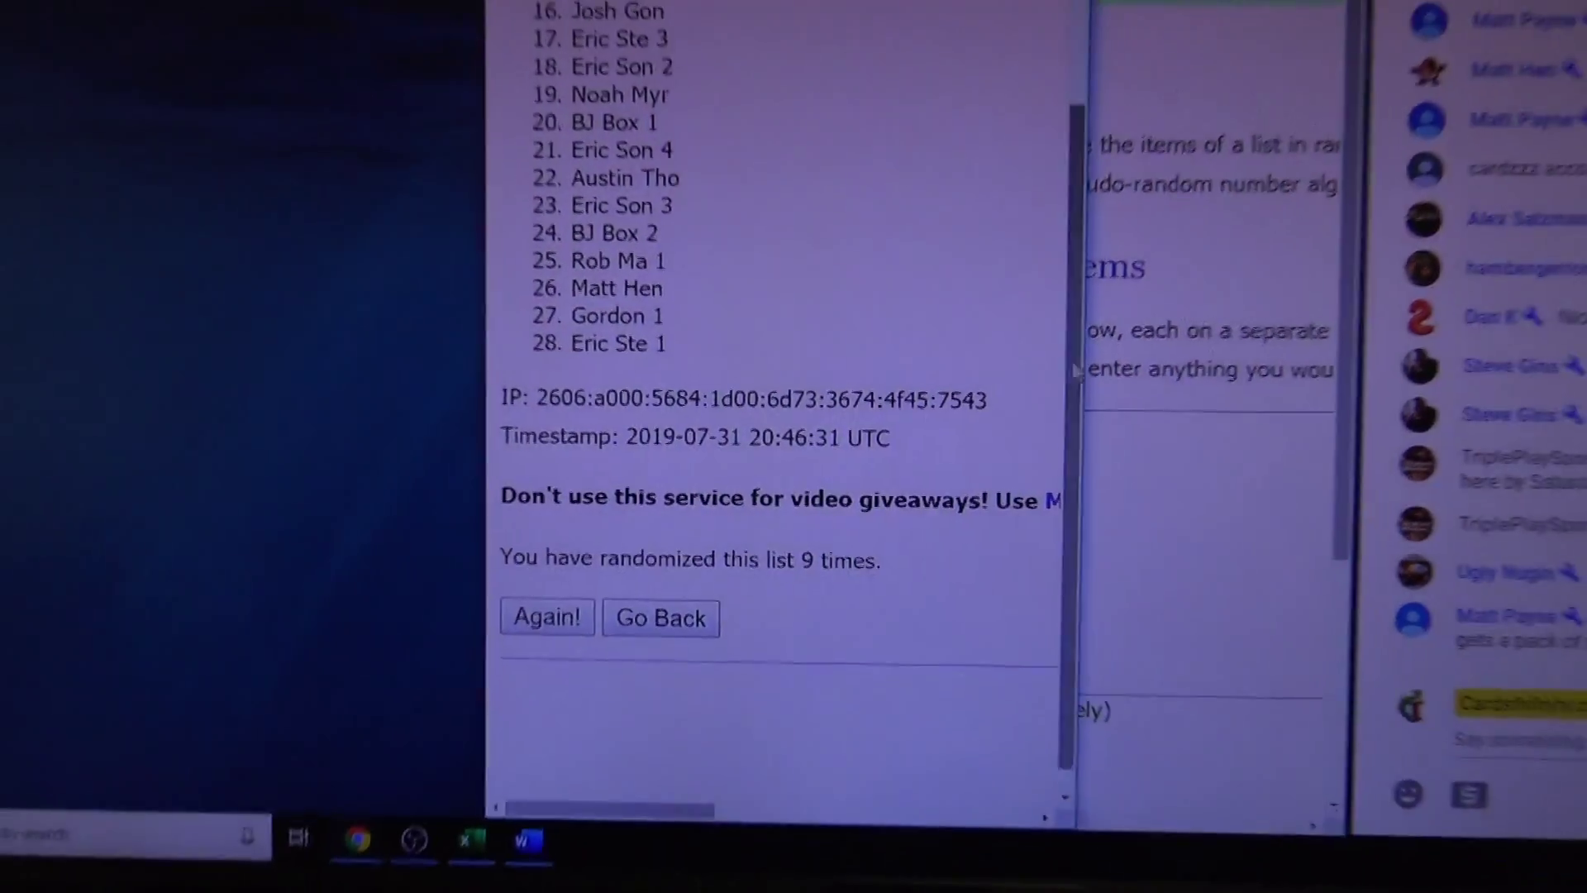
{"action": "left_click", "coordinate": [1178, 198]}
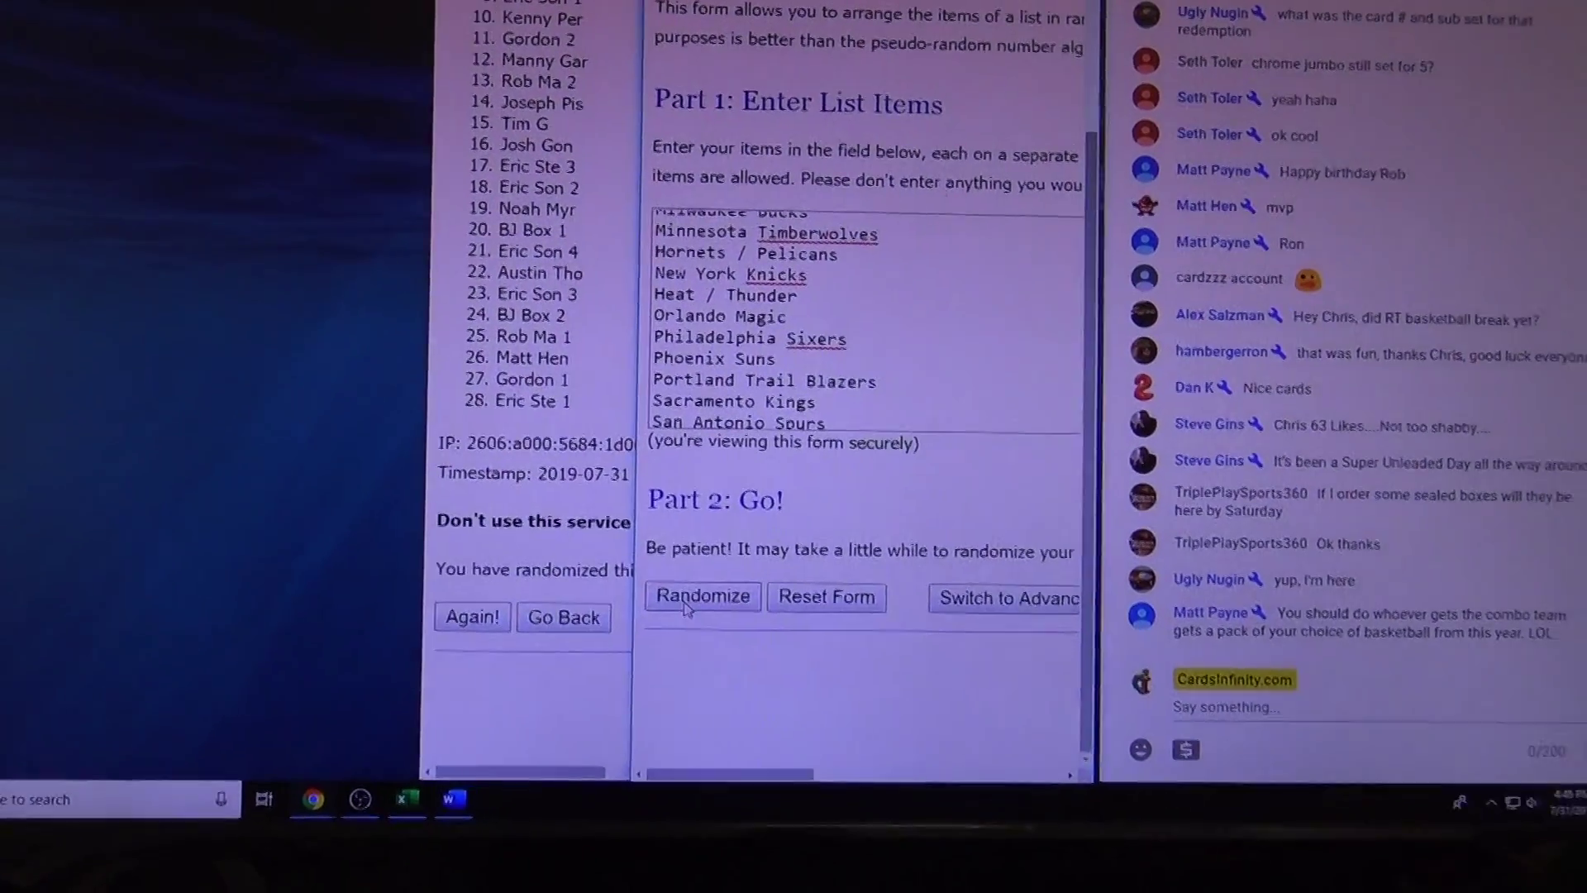
Step: Randomize the NBA teams to 9 times, ending Washington Wizards to New York Knicks, and highlight '9 times'
{"action": "left_click", "coordinate": [731, 629]}
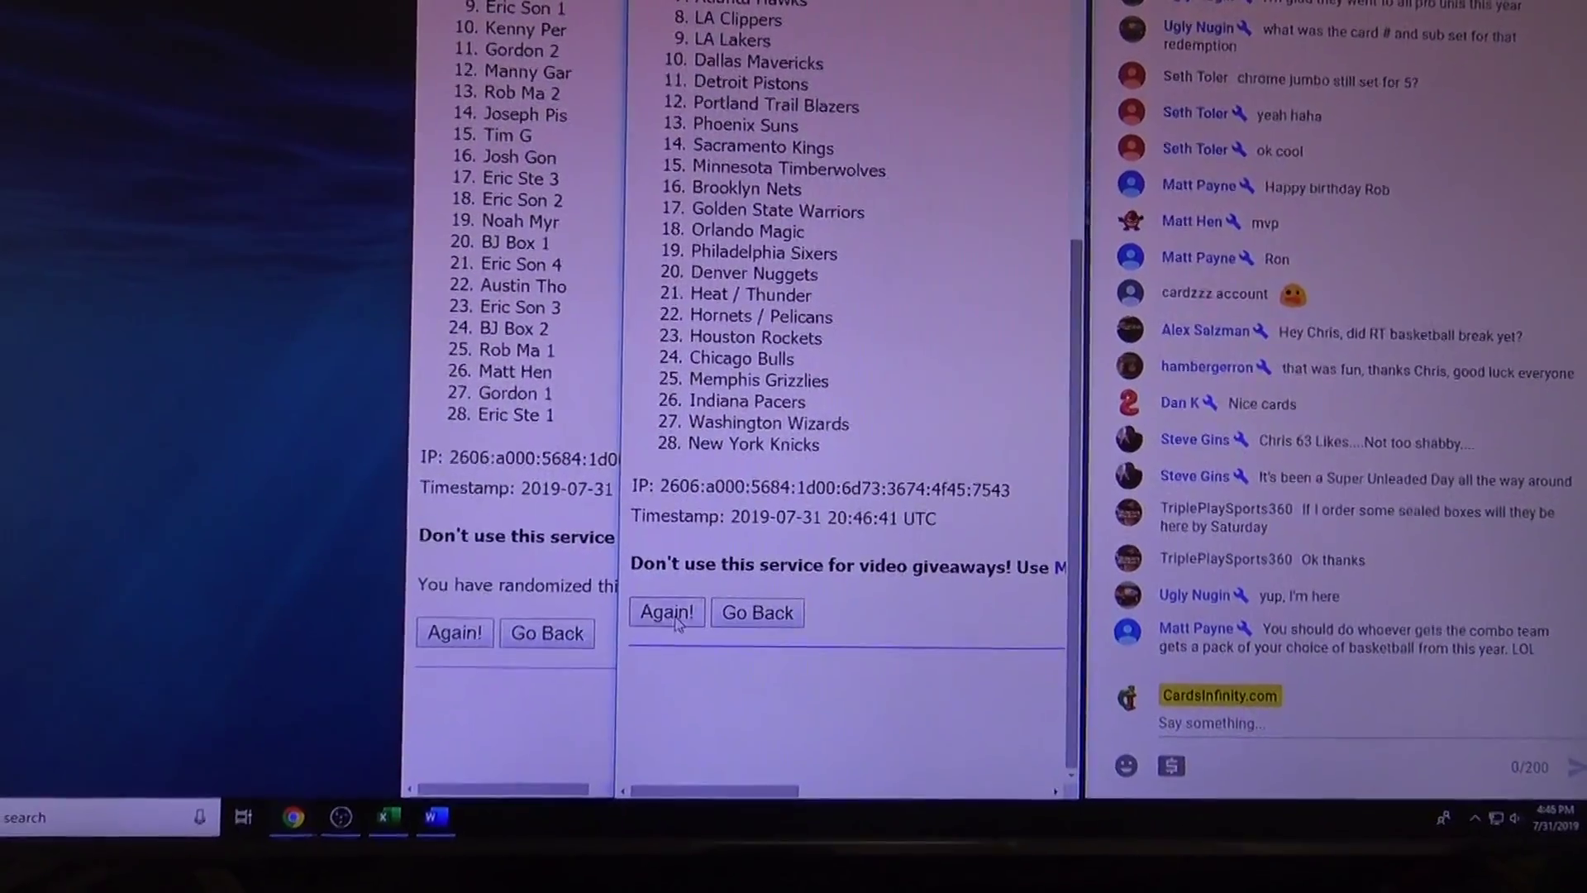
{"action": "left_click", "coordinate": [677, 614]}
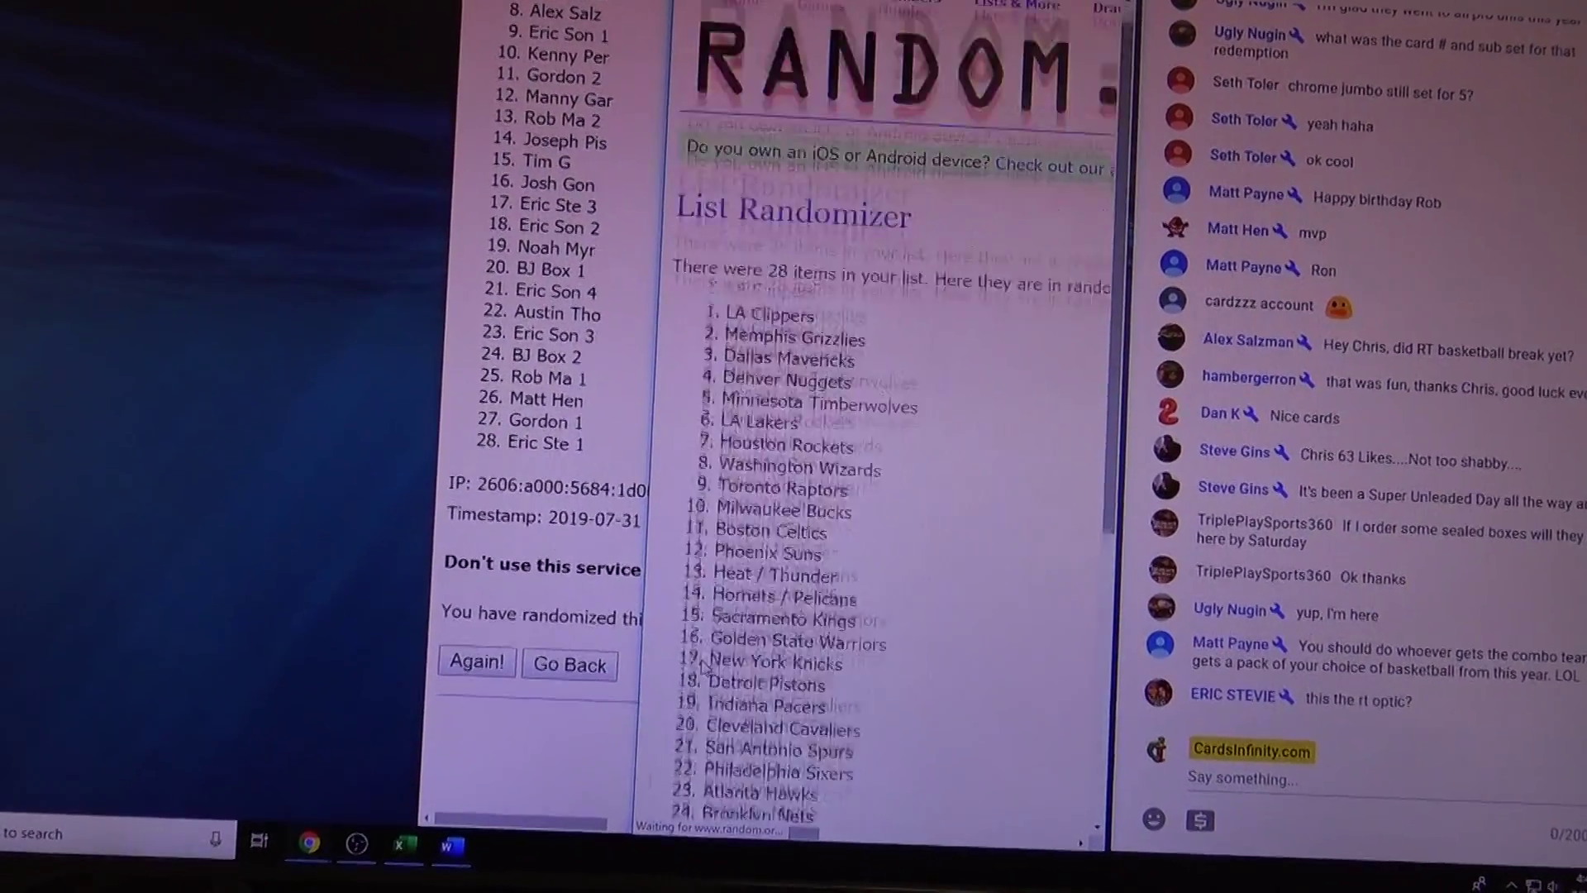
{"action": "left_click", "coordinate": [702, 648]}
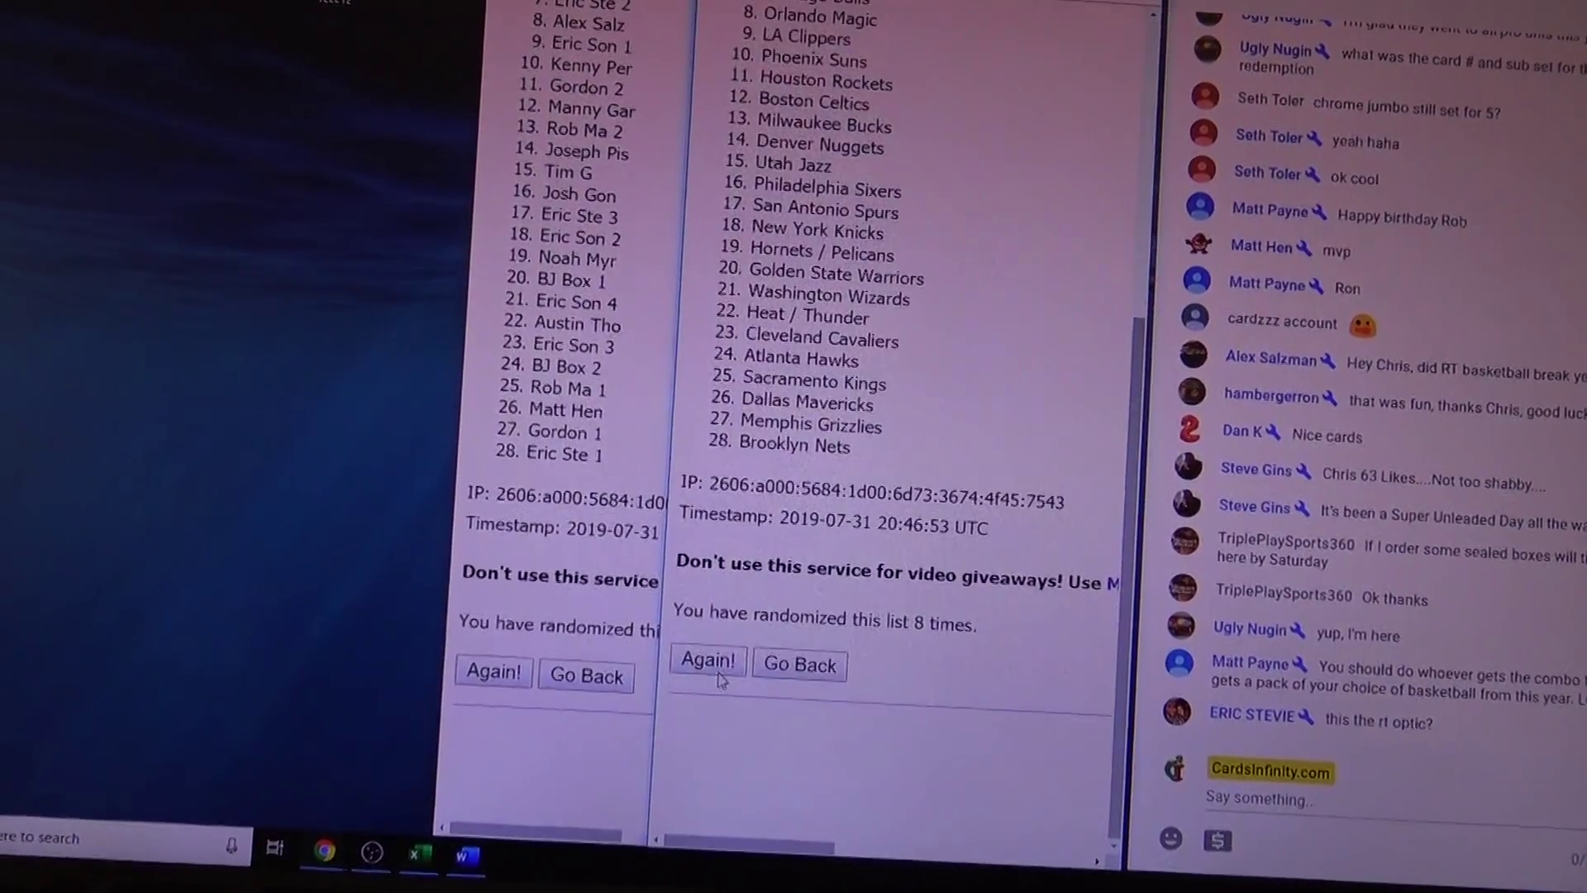
{"action": "left_click", "coordinate": [718, 663]}
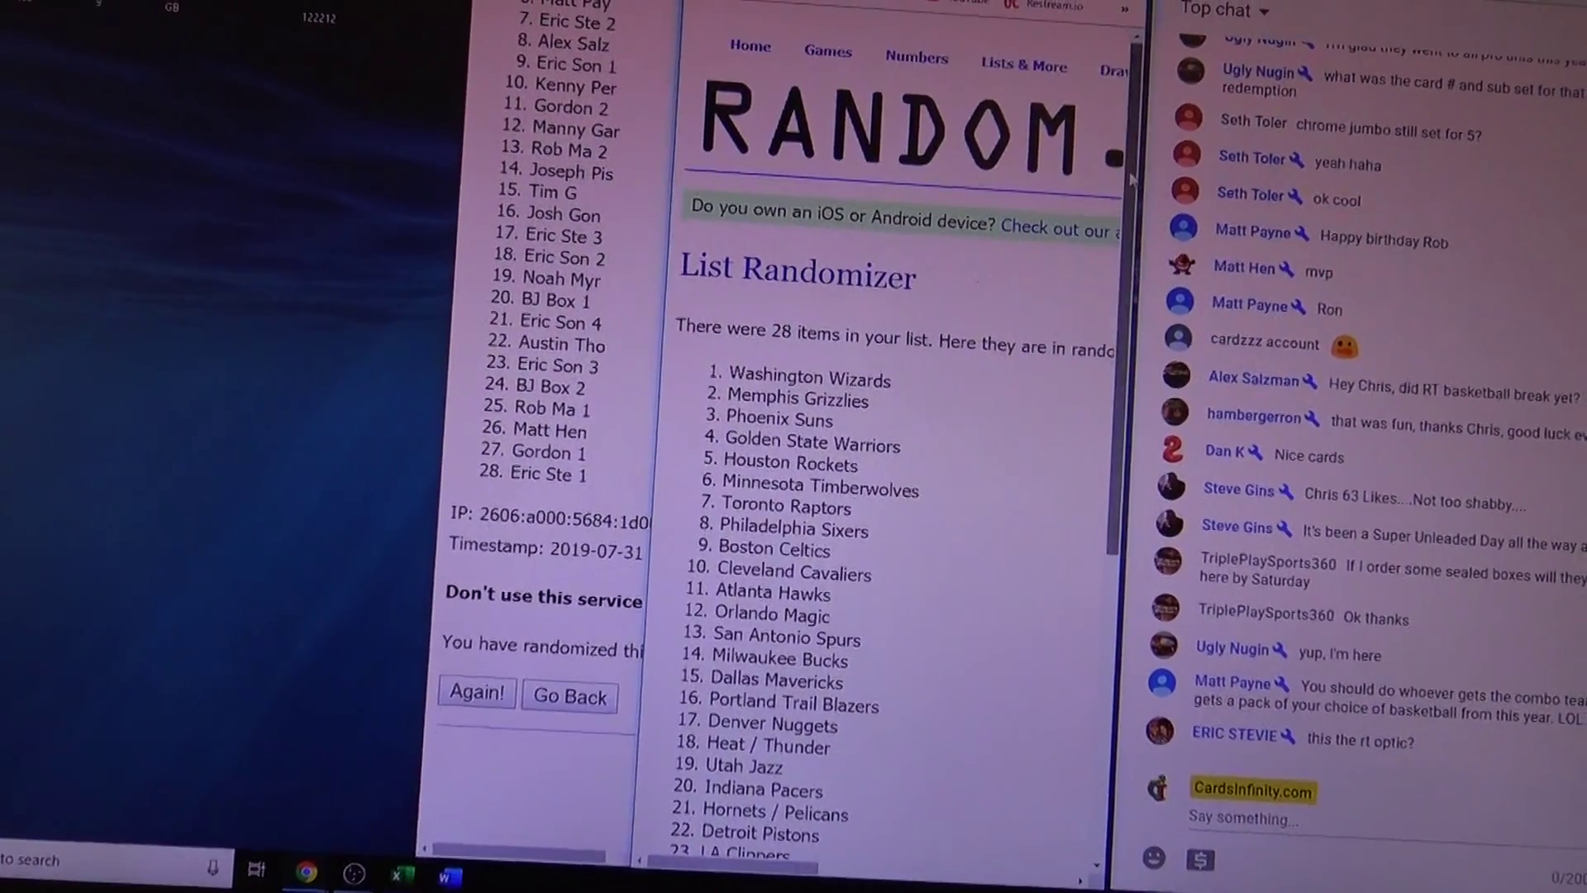
{"action": "scroll", "coordinate": [1112, 370], "scroll_direction": "down", "scroll_amount": 5}
{"action": "scroll", "coordinate": [1113, 369], "scroll_direction": "down", "scroll_amount": 2}
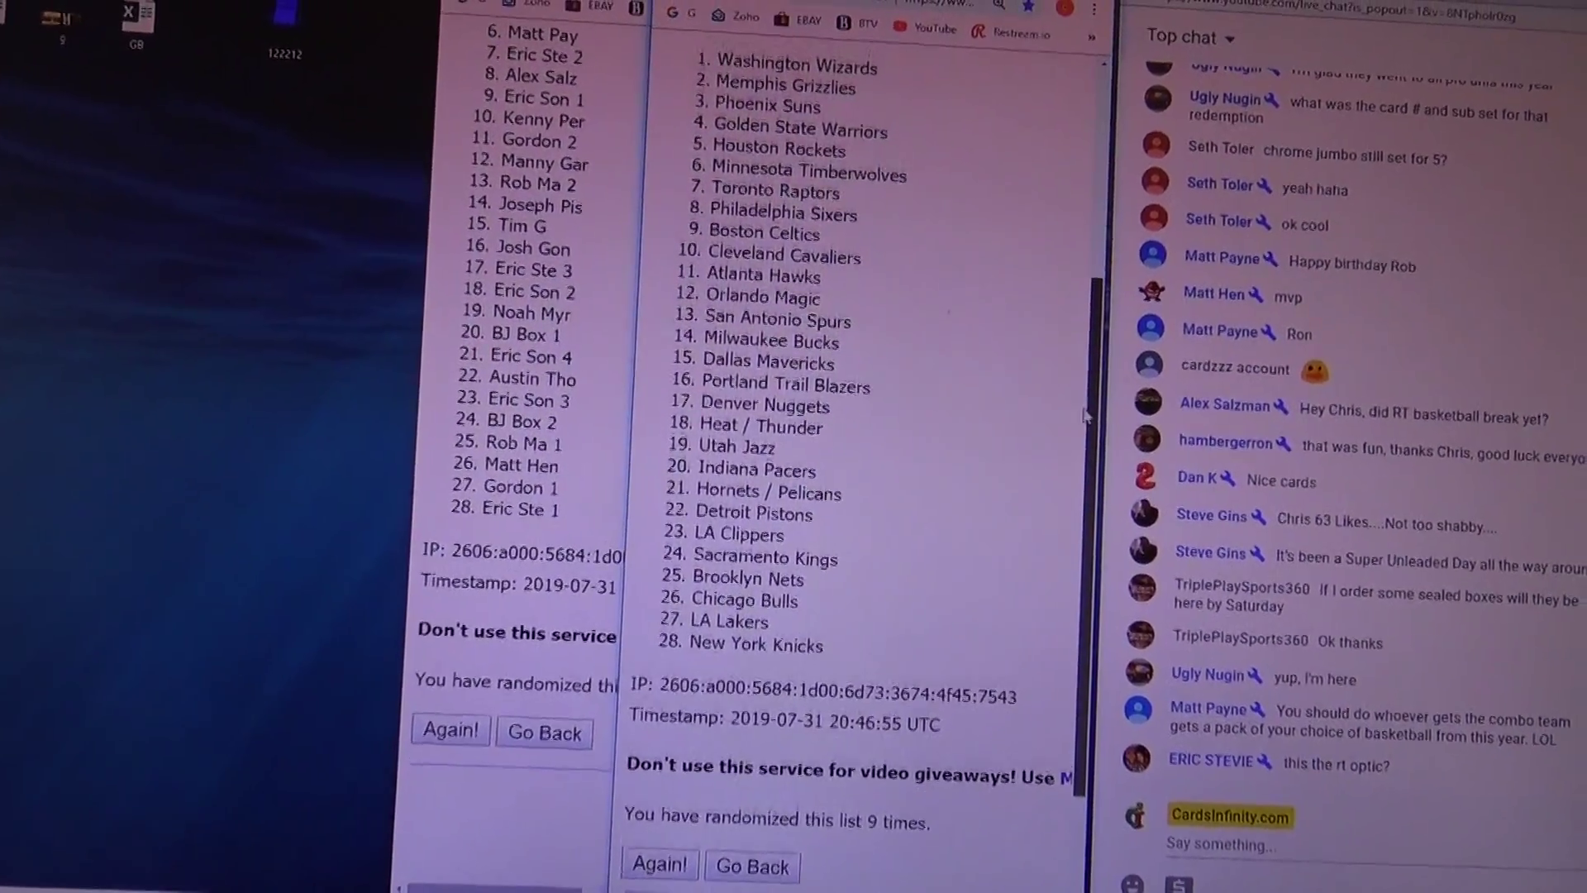
{"action": "left_click_drag", "start_coordinate": [853, 827], "coordinate": [919, 828]}
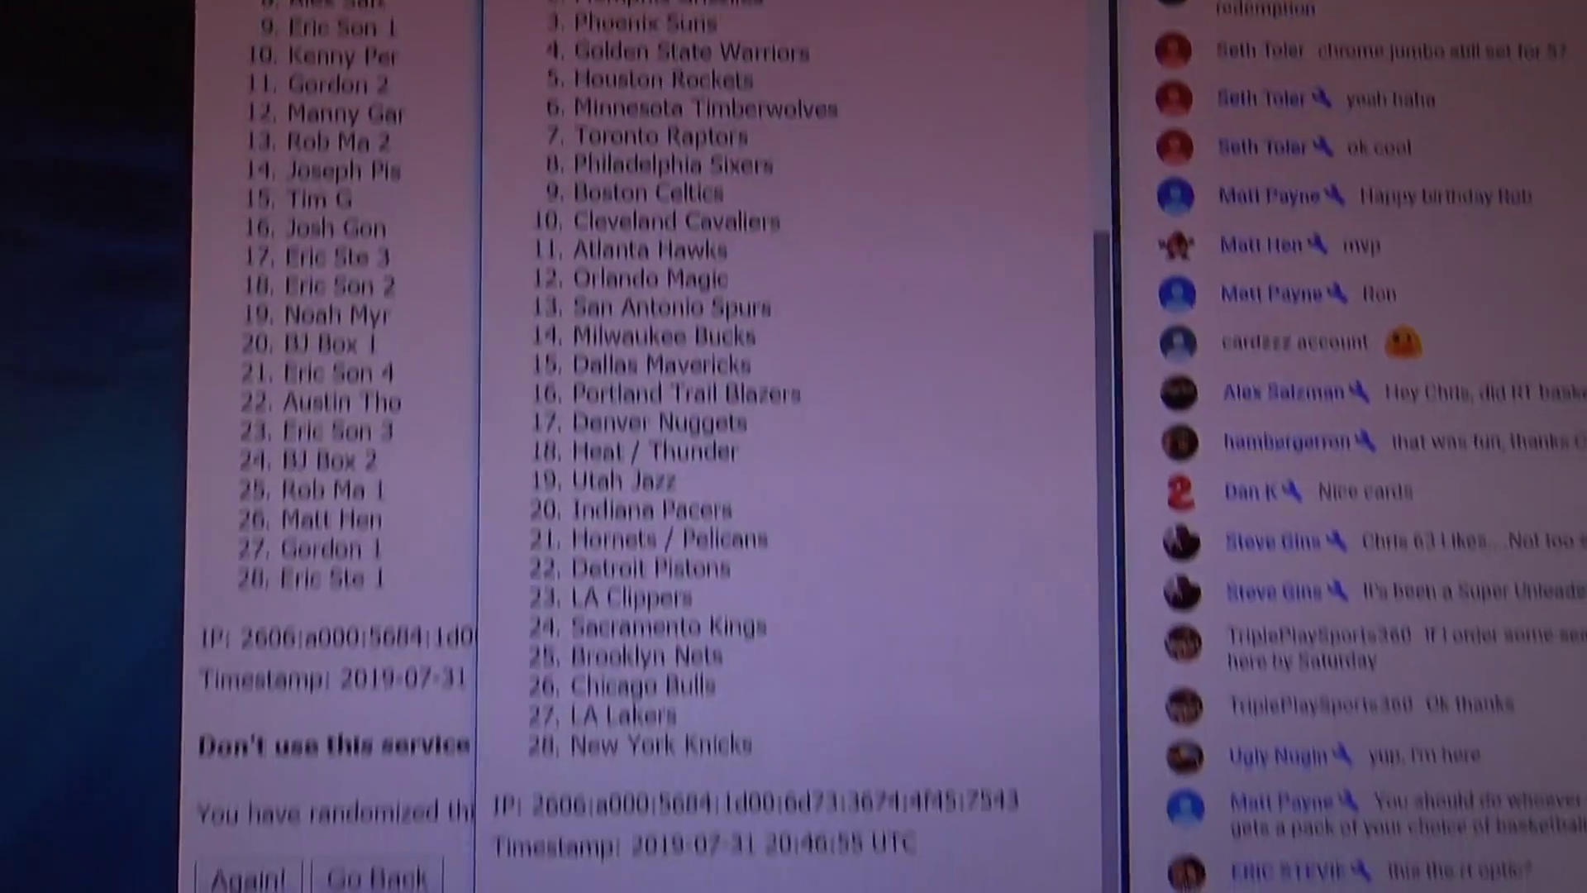
{"action": "left_click", "coordinate": [523, 580]}
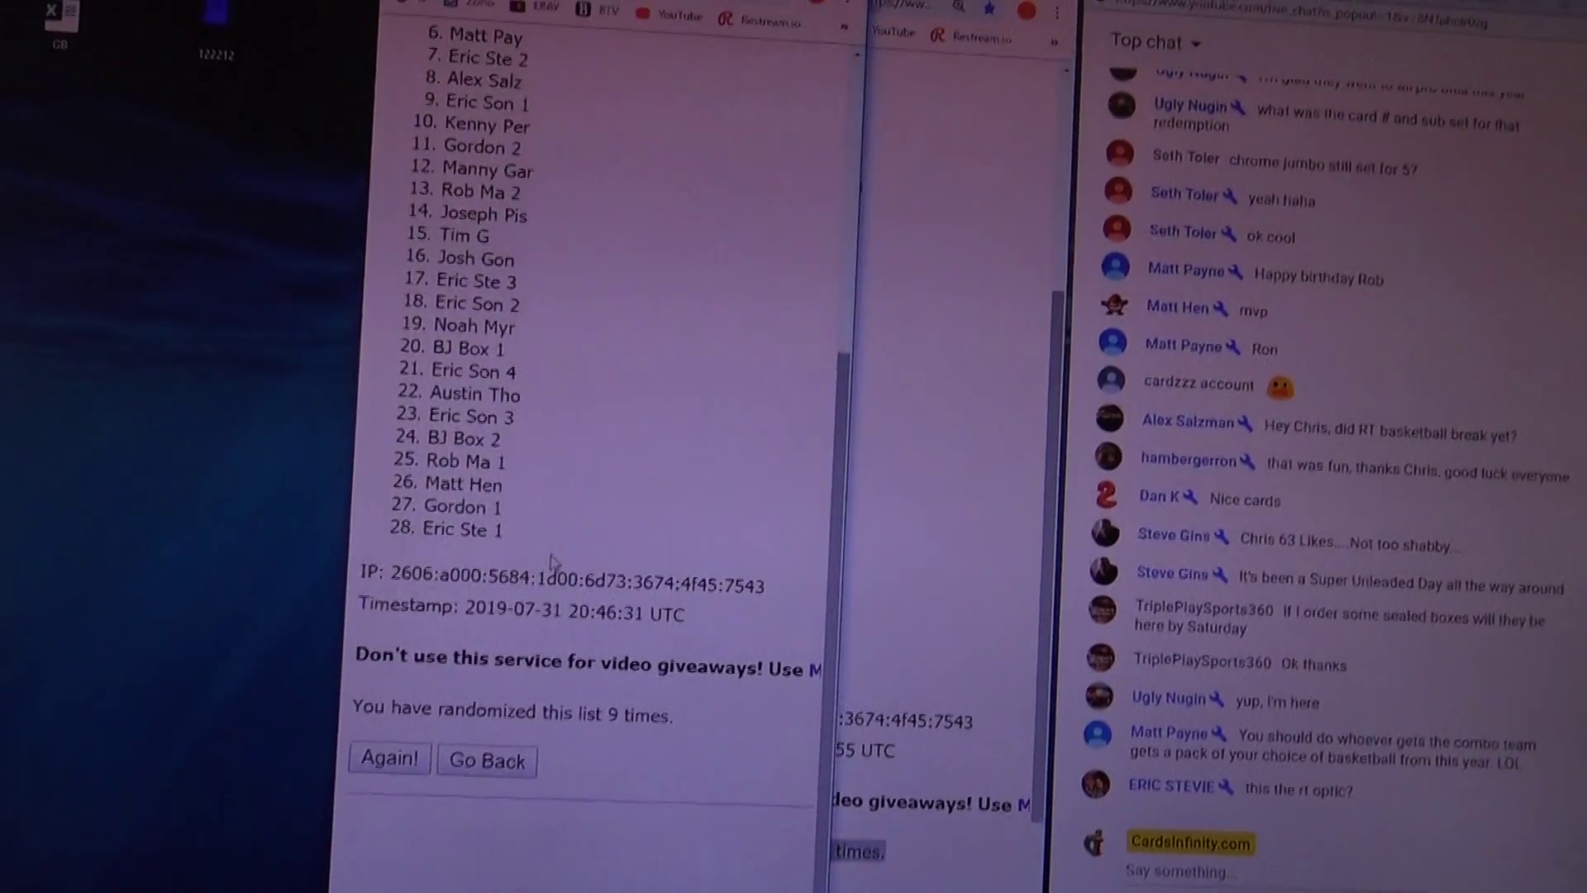
{"action": "key", "text": "alt+Tab"}
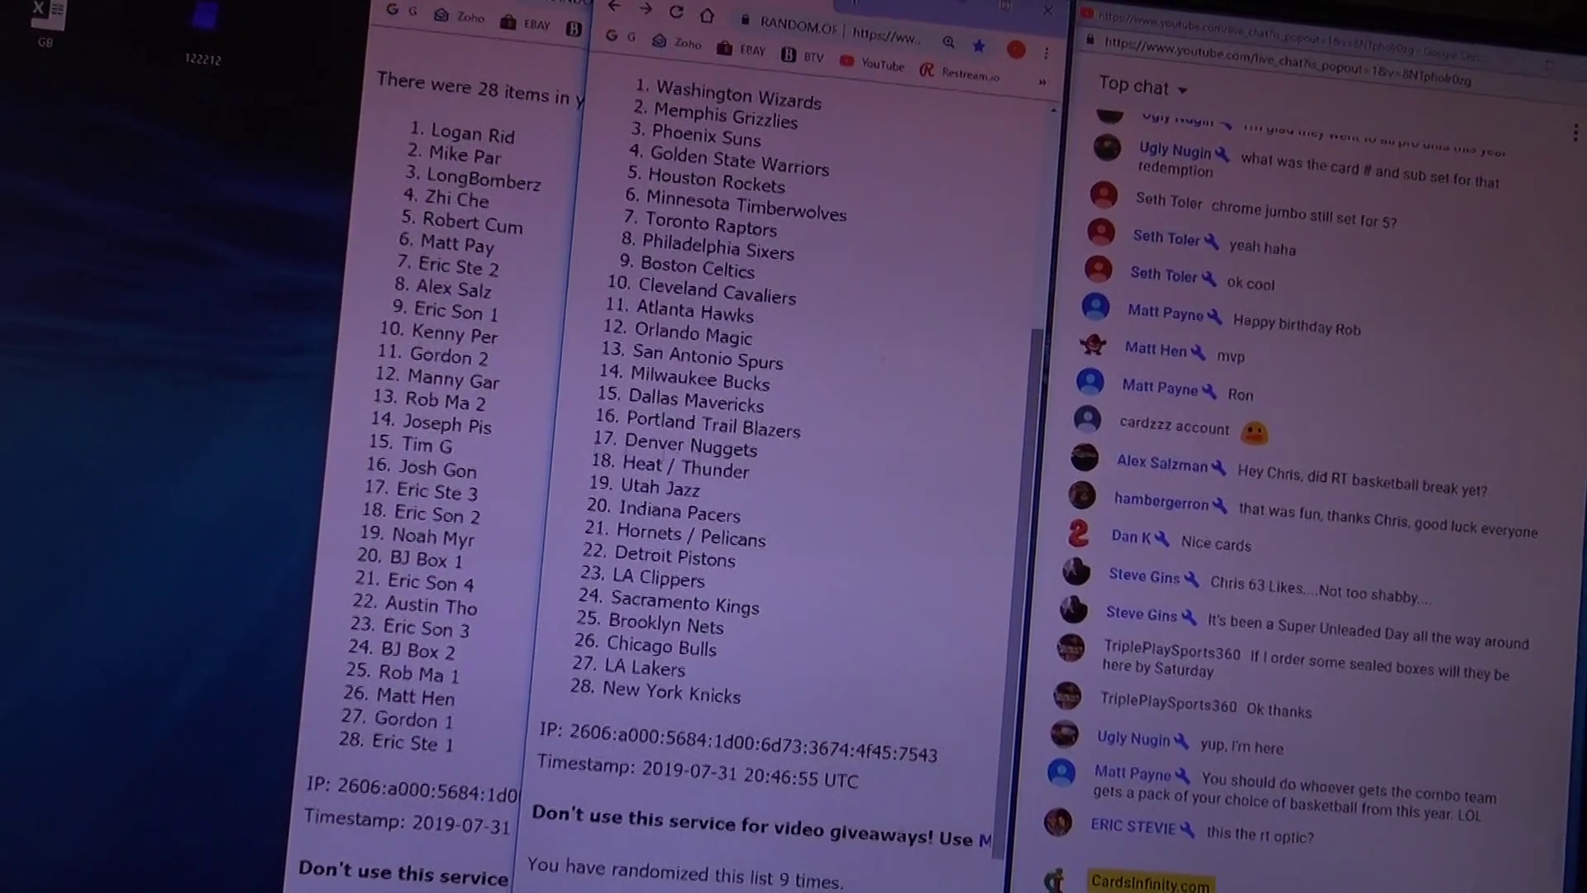
{"action": "left_click", "coordinate": [557, 362]}
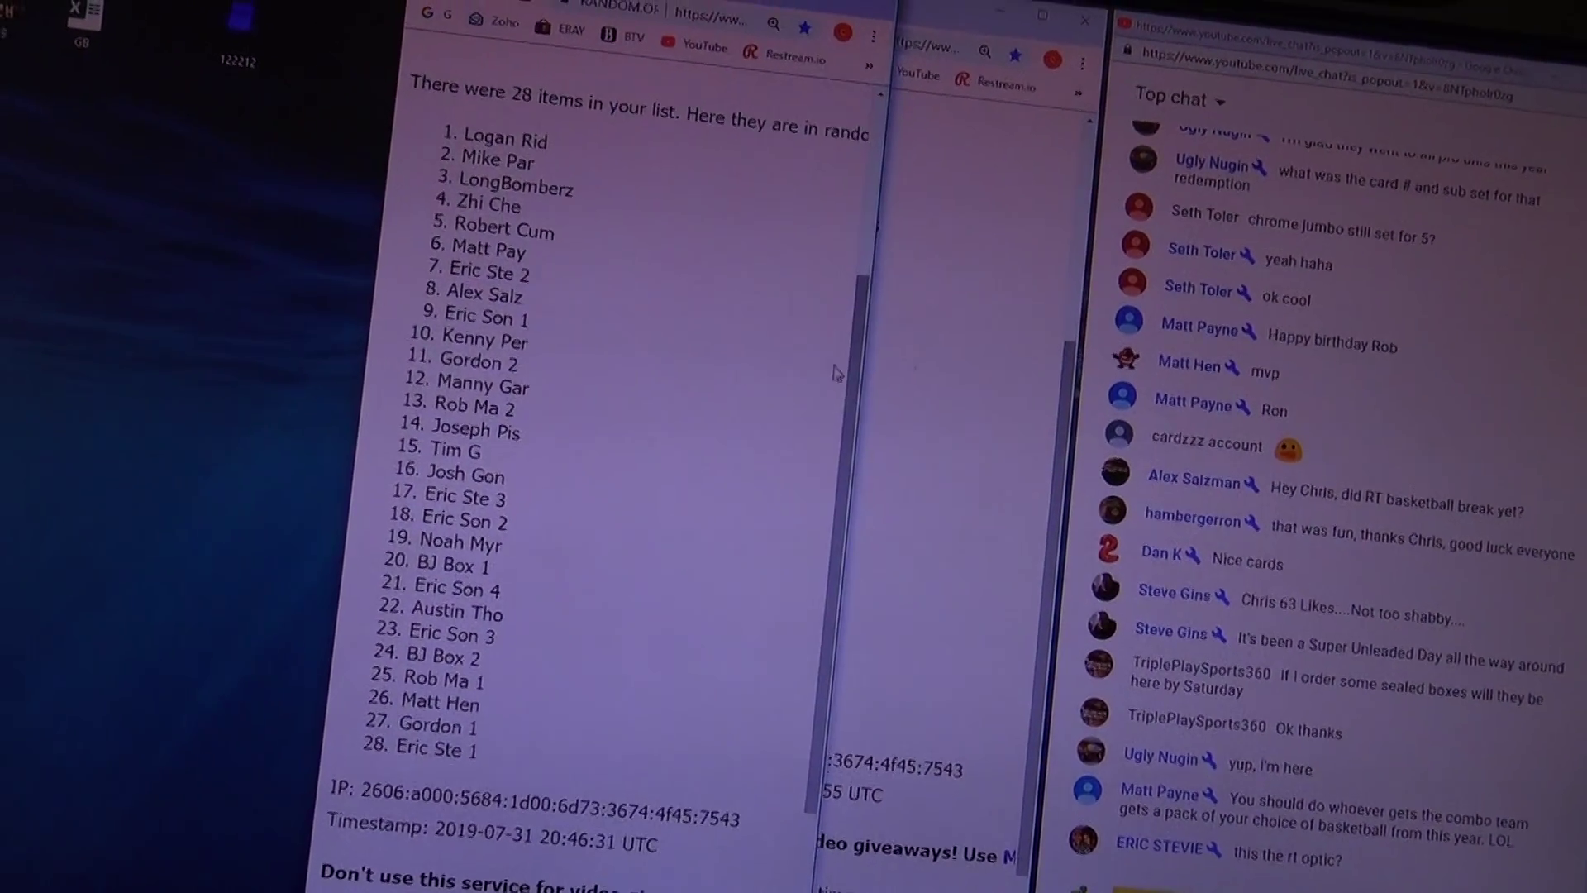